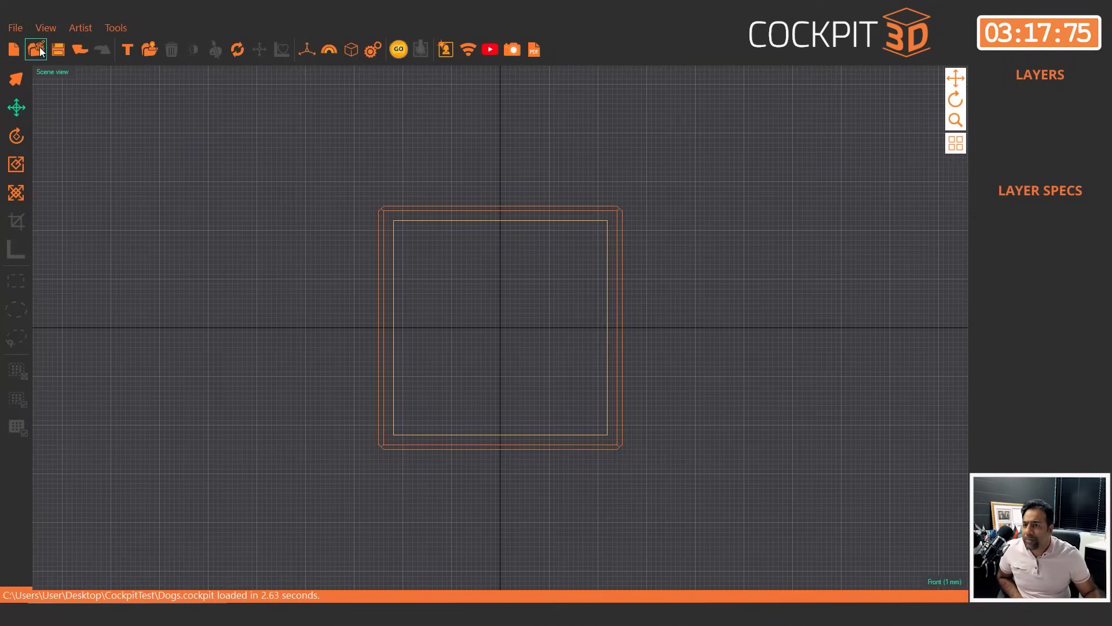
Open the Dogs scene without saving changes to the current scene, then zoom out
click(40, 54)
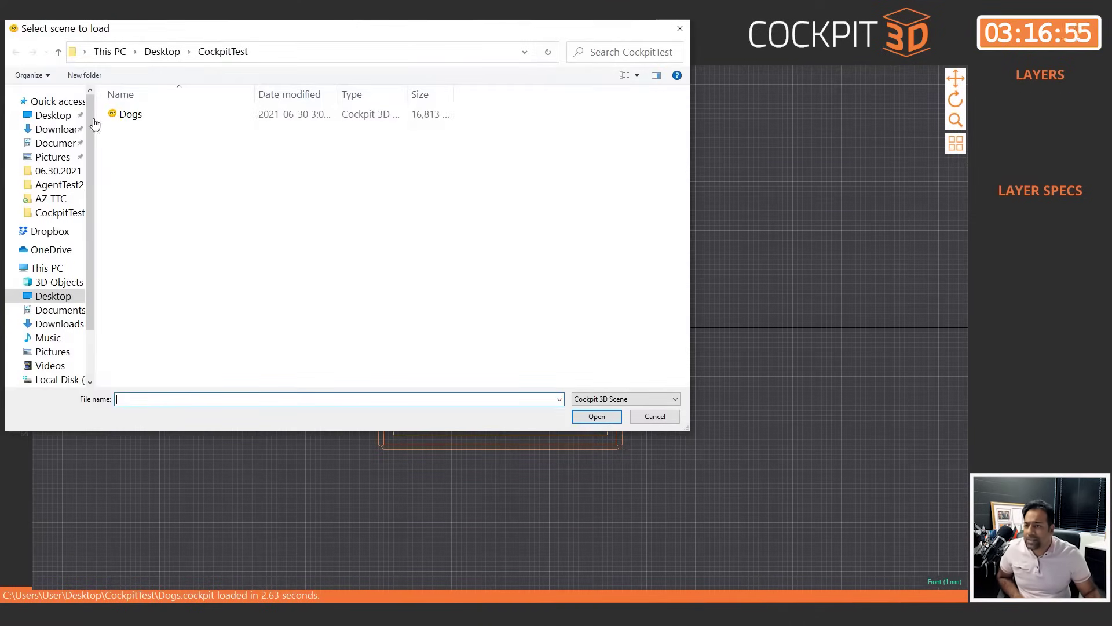
click(131, 116)
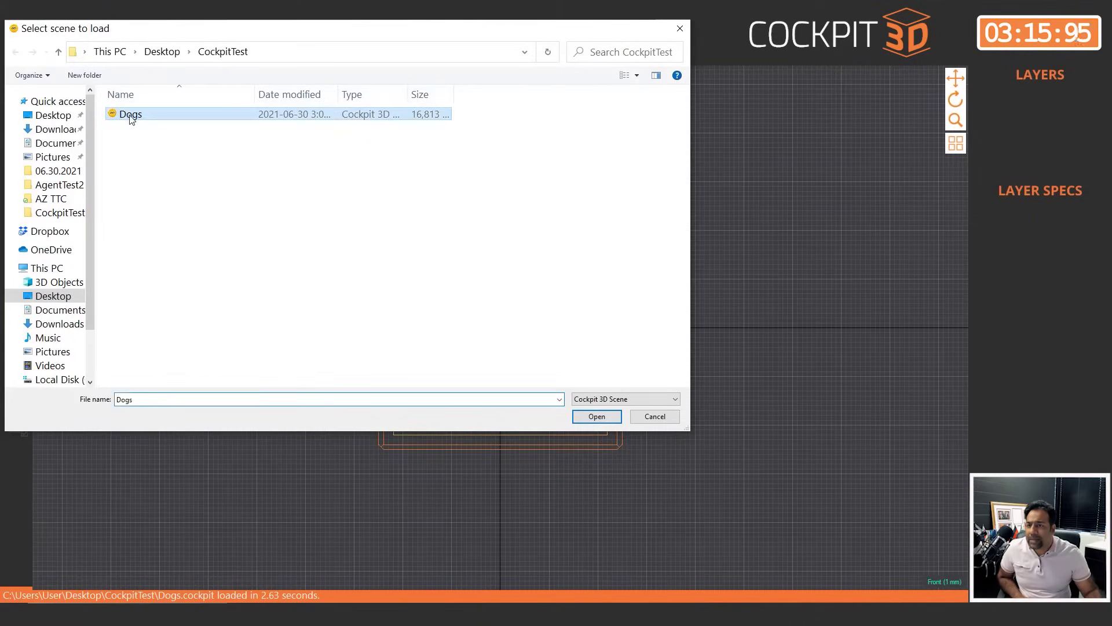
click(600, 419)
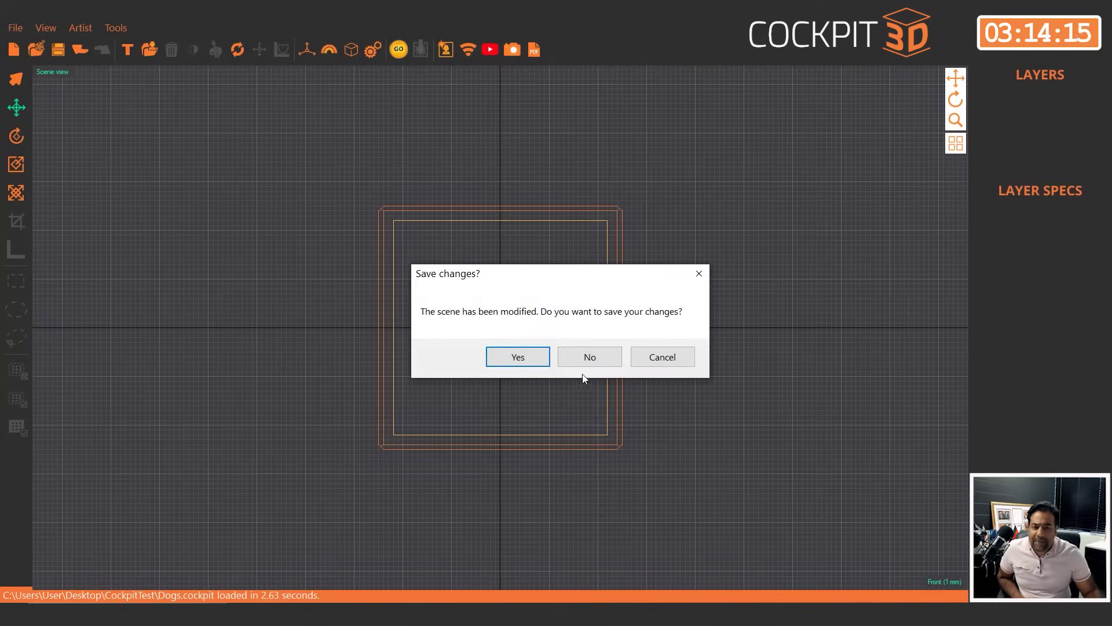
click(589, 360)
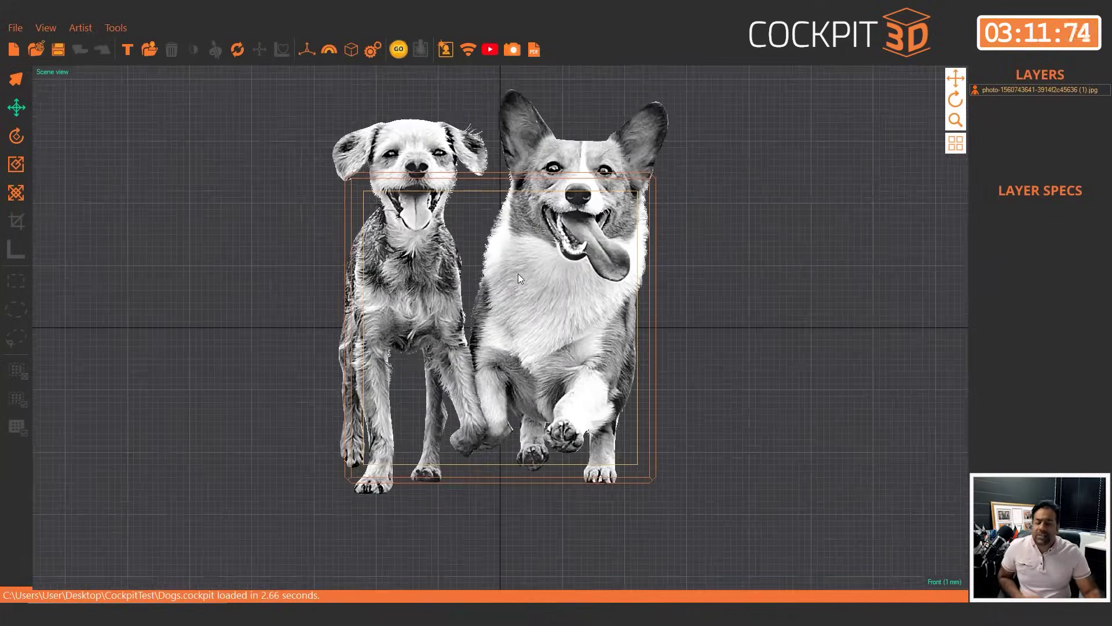
scroll(514, 270, down, 2)
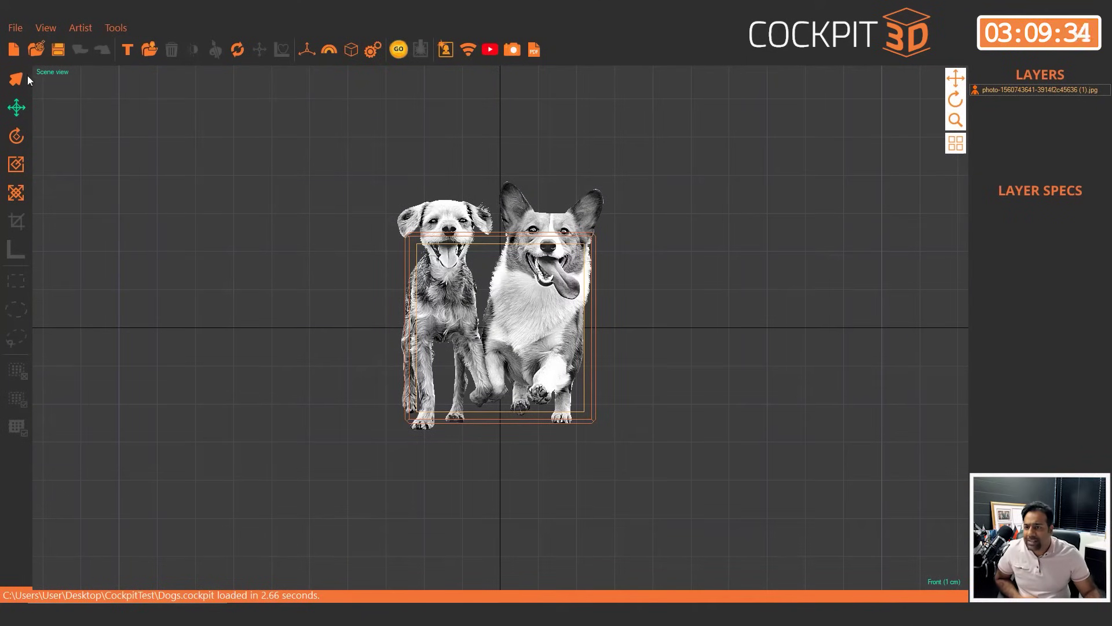
Choose the 3D Rectangle Large 90x60 template and size it 60 wide, 90 high, 60 deep
click(350, 50)
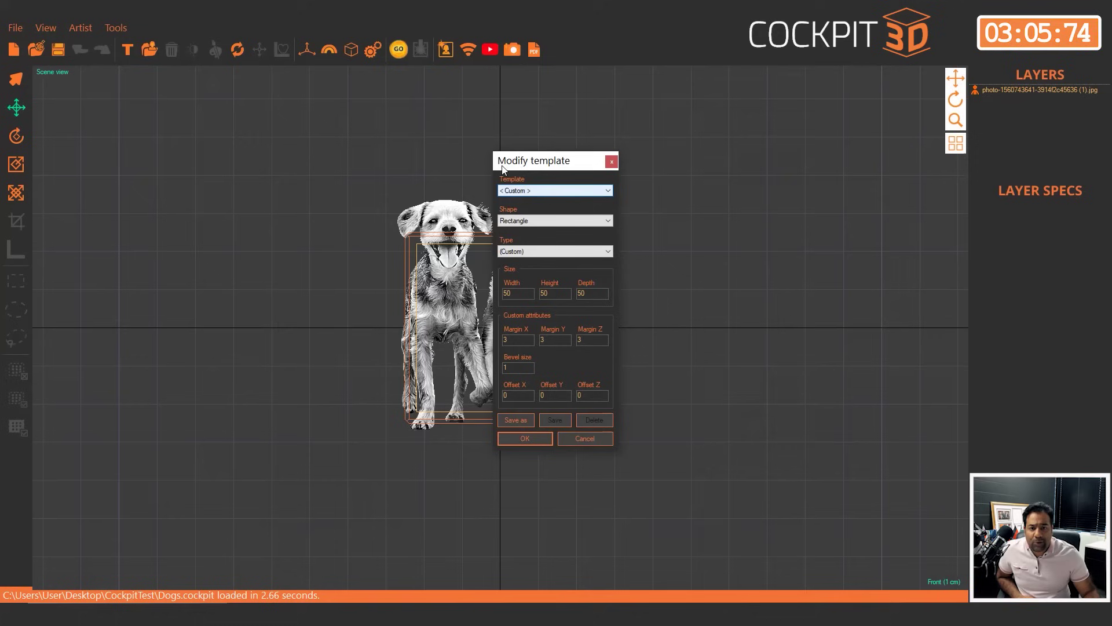
click(571, 196)
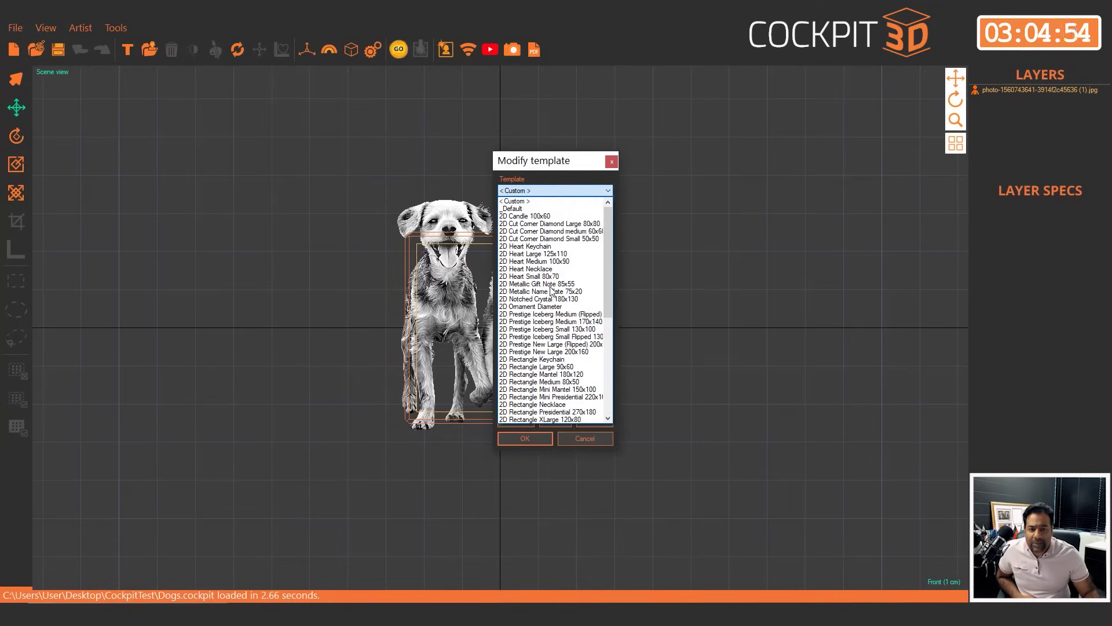
drag(610, 233, 603, 347)
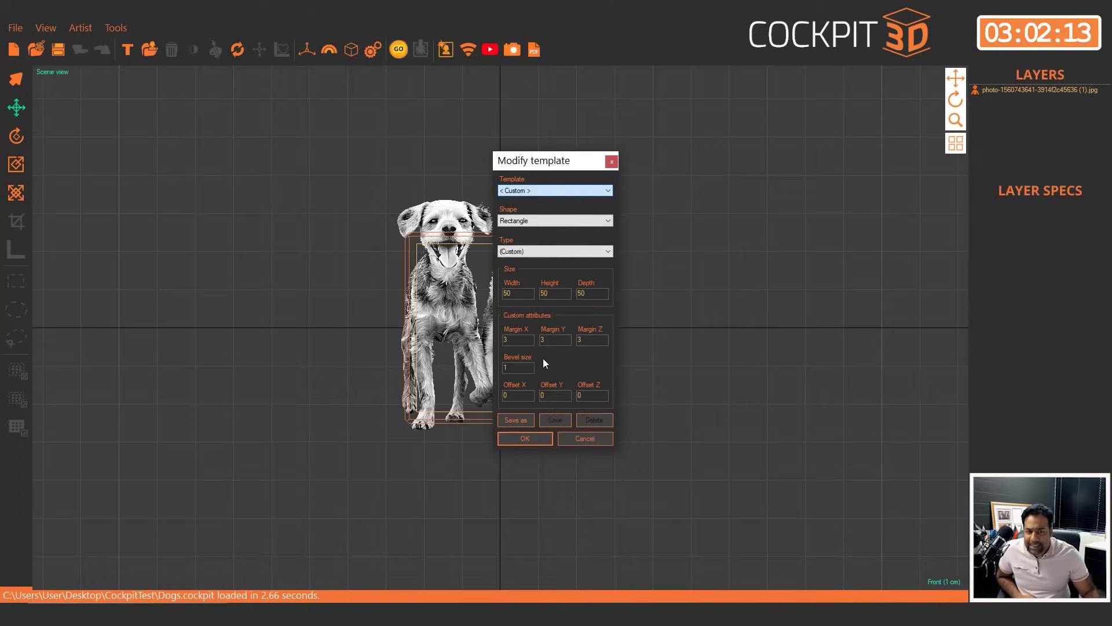
click(544, 359)
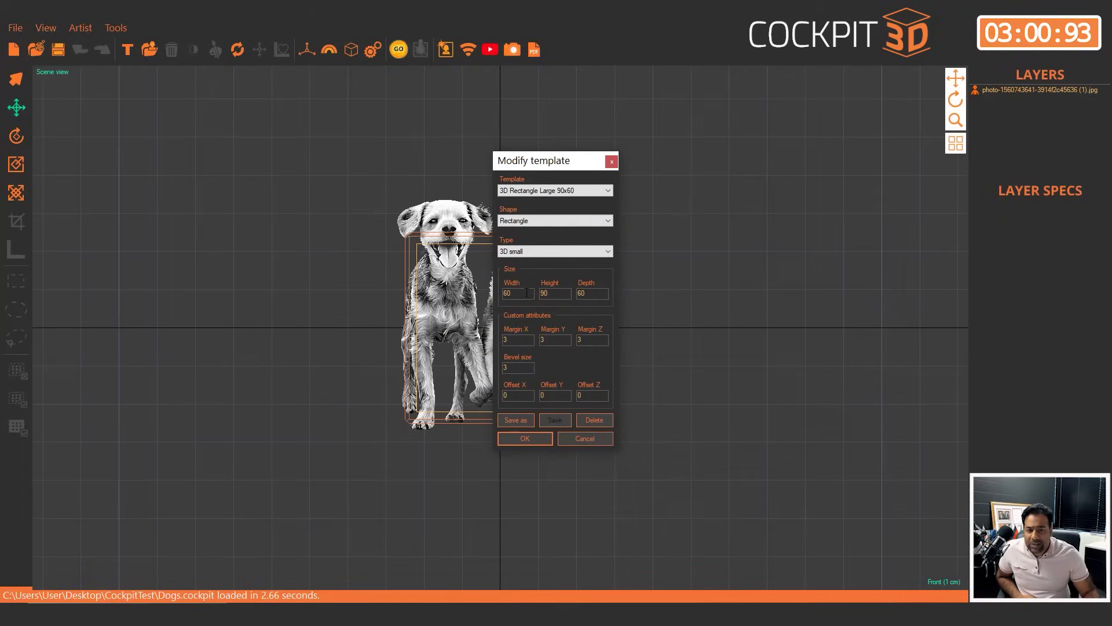
key(Tab)
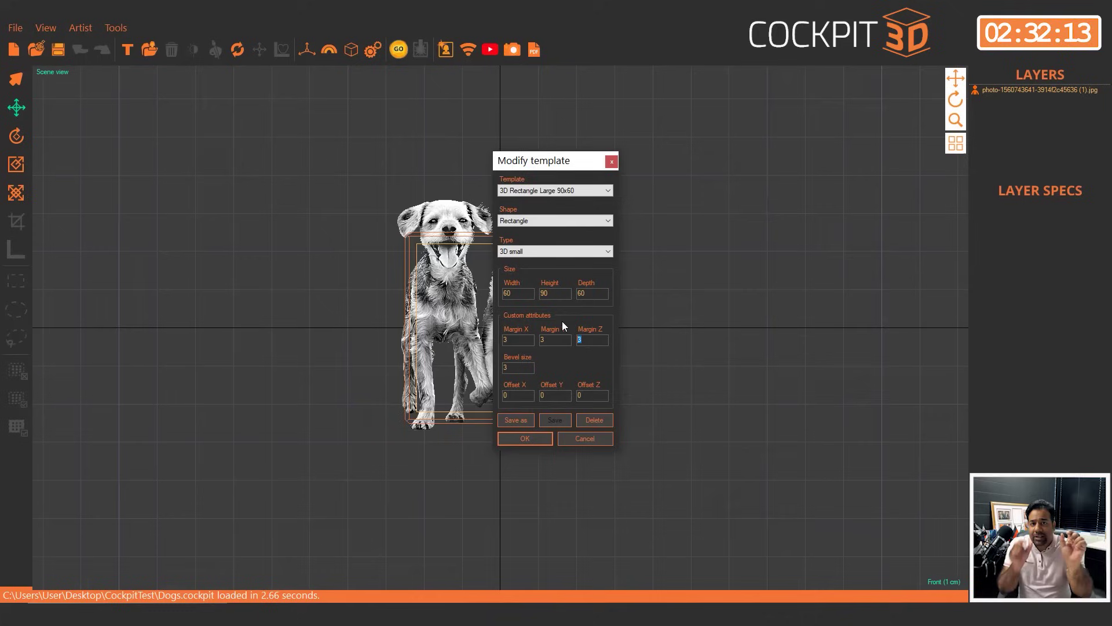
Save it as the Rectangle (60 X 90 X 60) preset without overwriting, and apply it
click(519, 417)
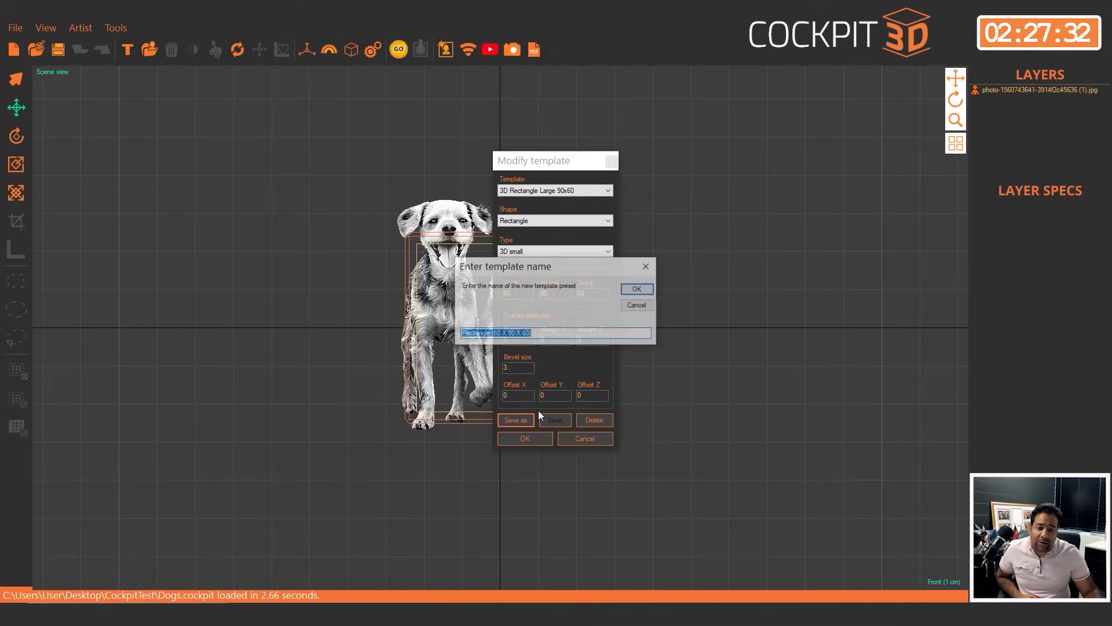
click(643, 289)
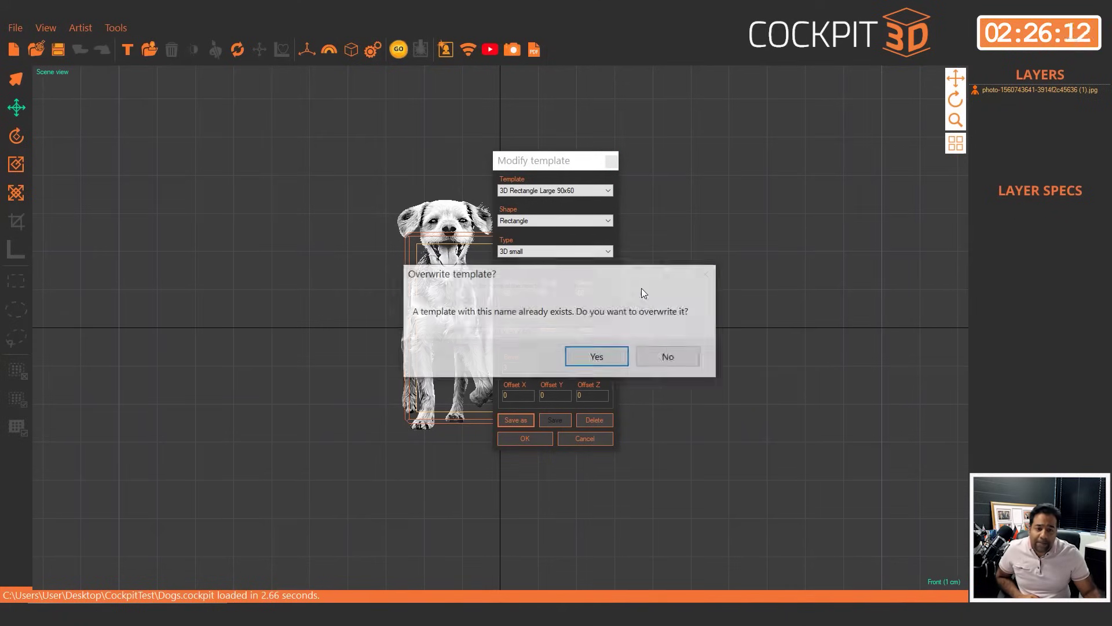
click(662, 354)
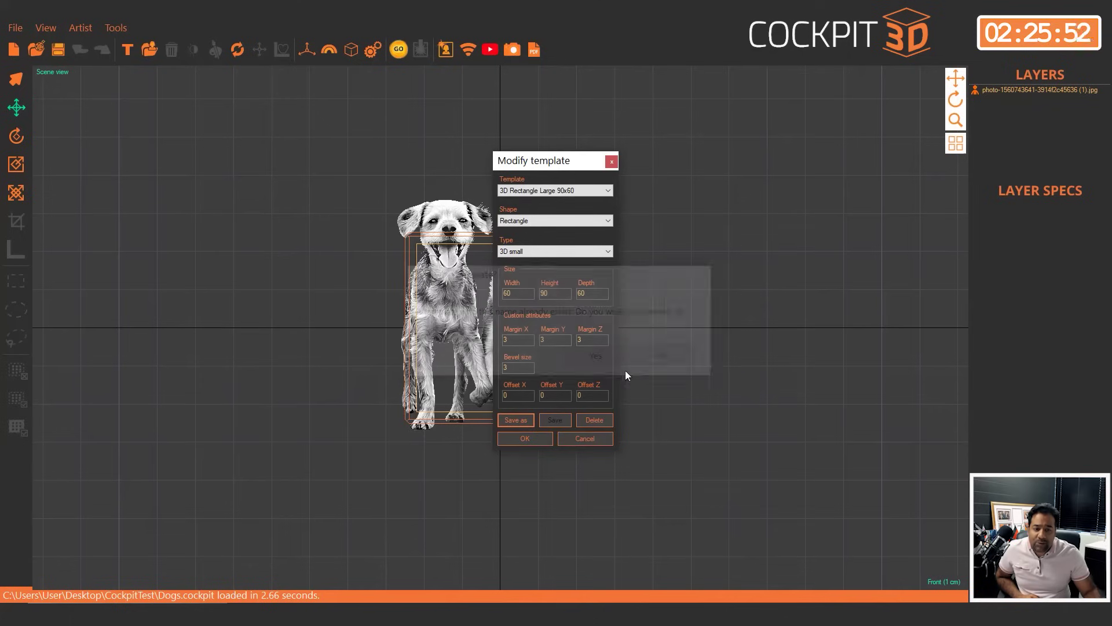
click(526, 438)
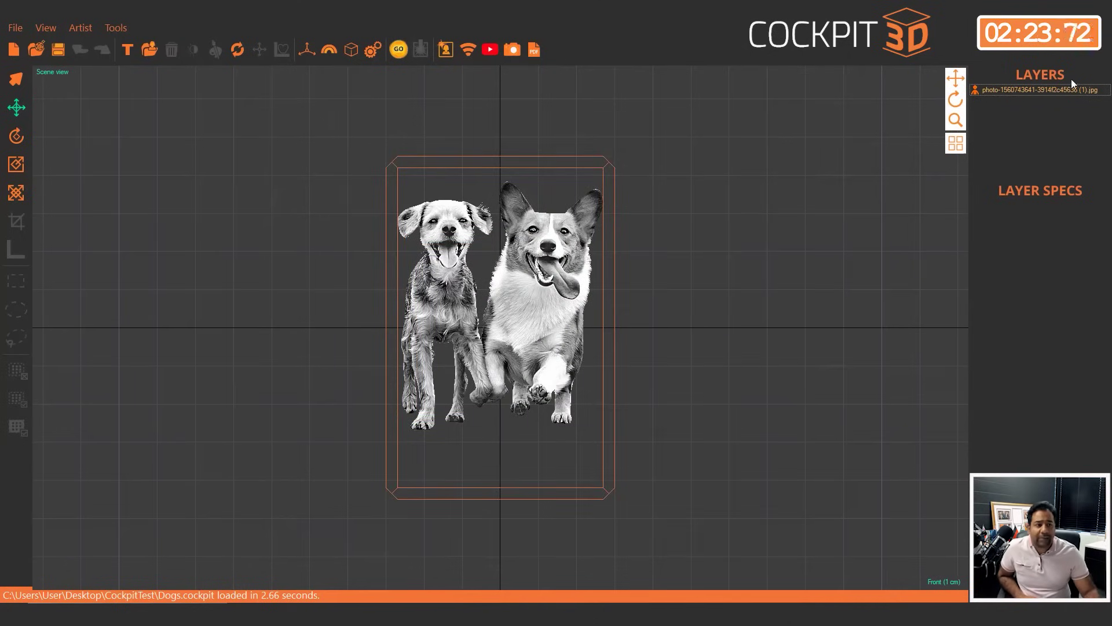
Select the dog photo layer and drag it right, up and slightly left in the frame
click(1027, 89)
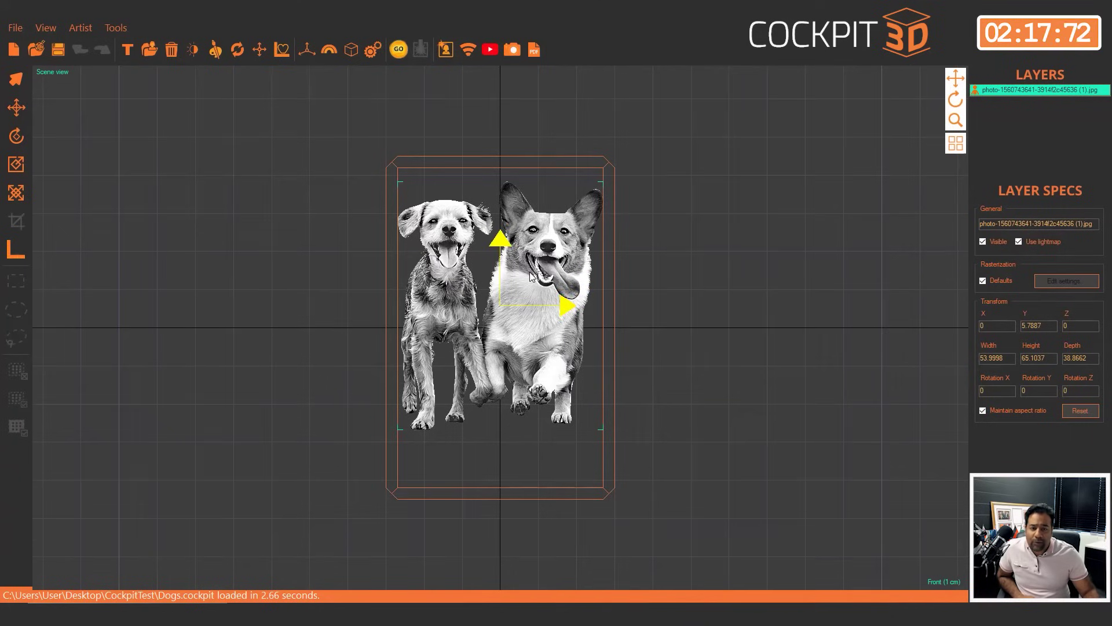
drag(528, 276, 676, 314)
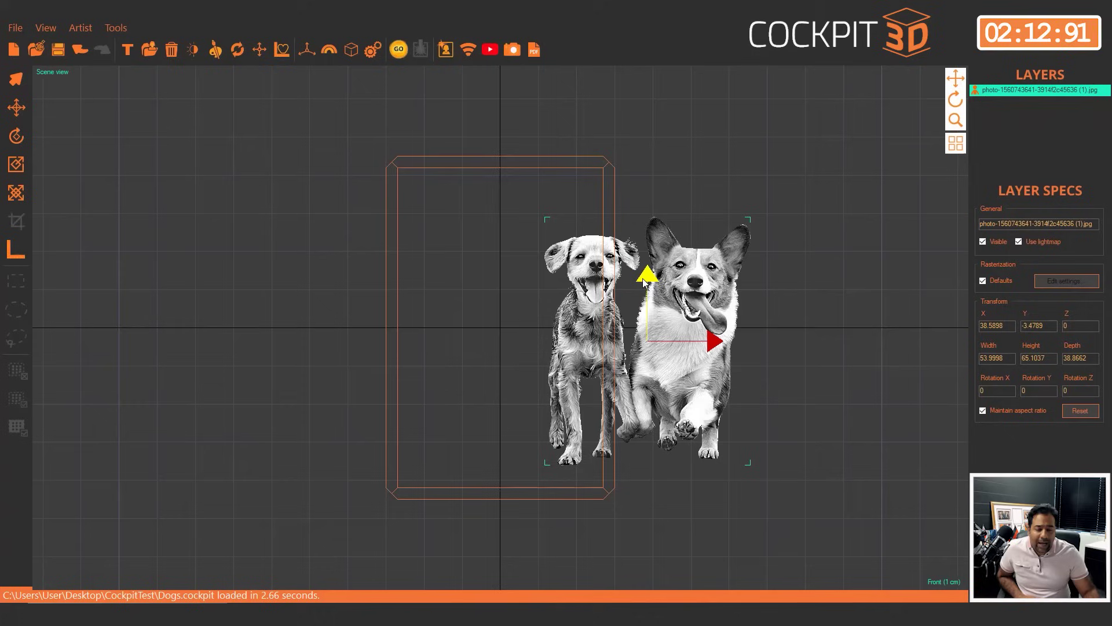
drag(645, 281, 646, 252)
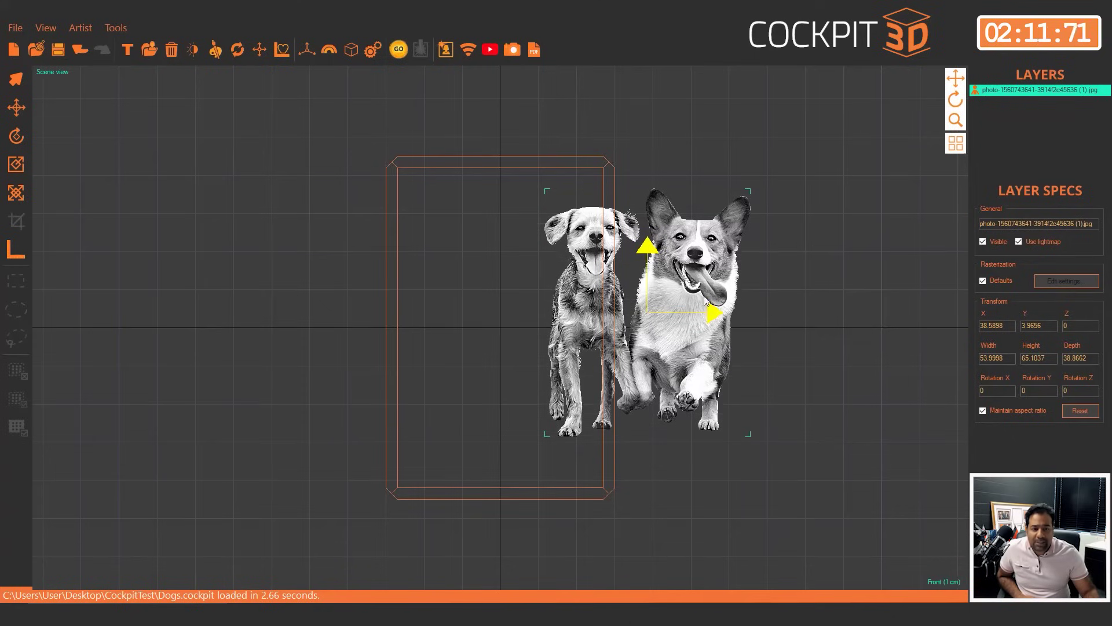
mouse_move(711, 314)
mouse_down()
mouse_move(676, 313)
mouse_move(701, 313)
mouse_up()
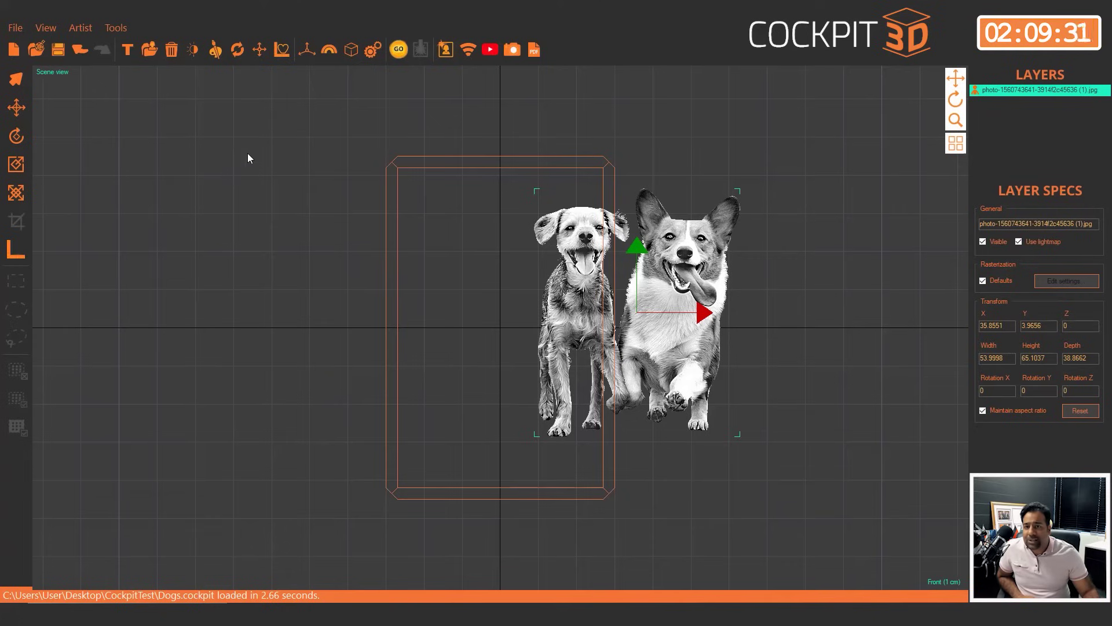
Fit the dog photo to the template at 54 × 65.104 and raise it to Y 4.7098
click(254, 58)
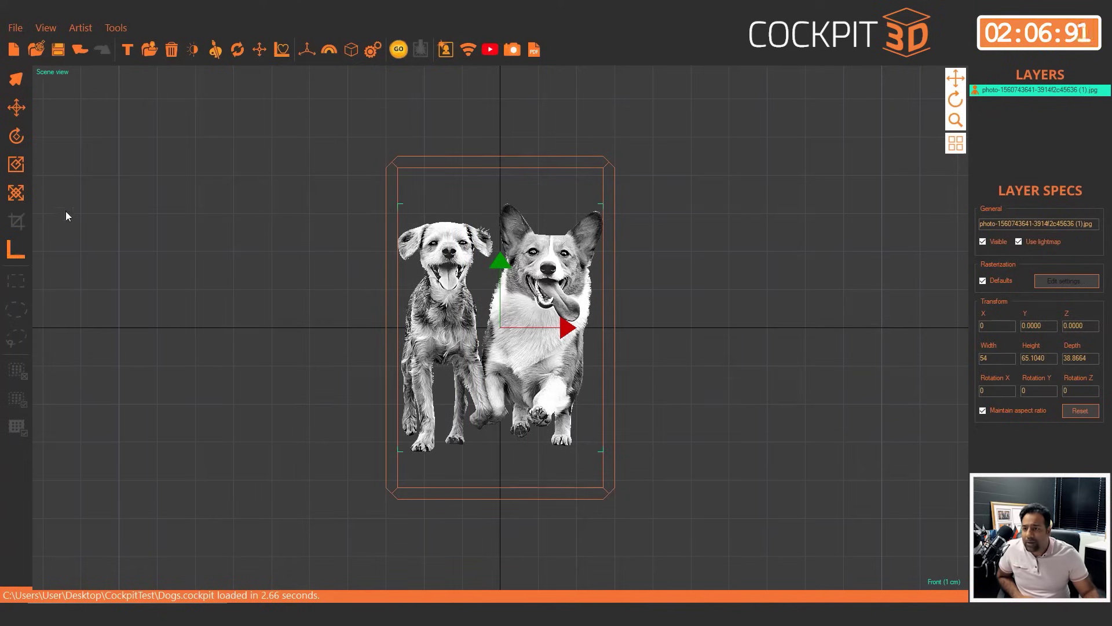
click(15, 167)
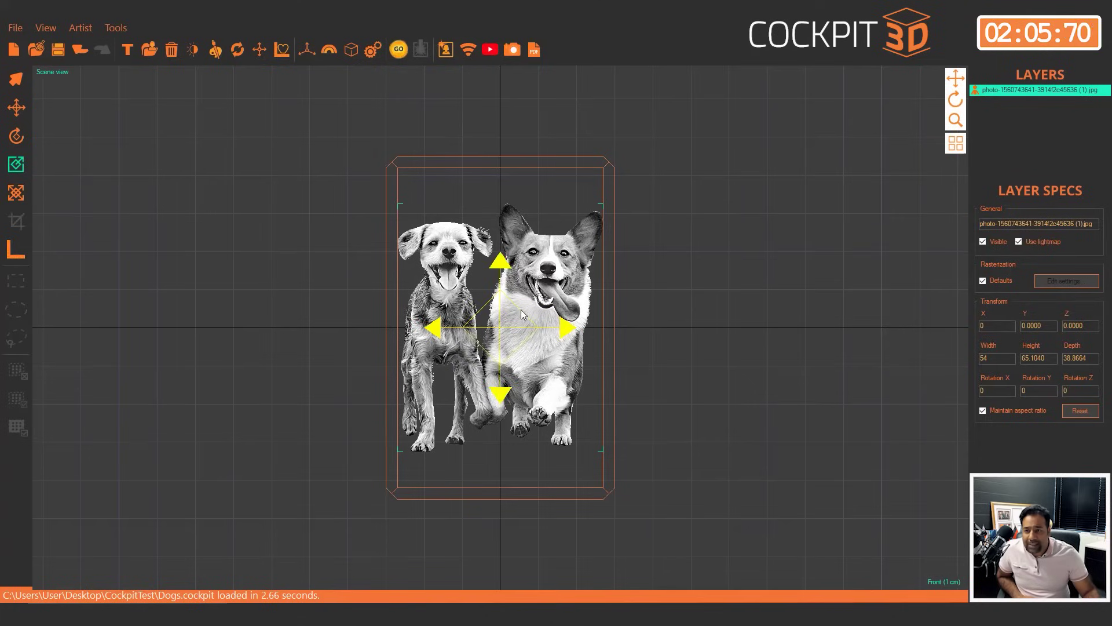
drag(433, 328, 185, 161)
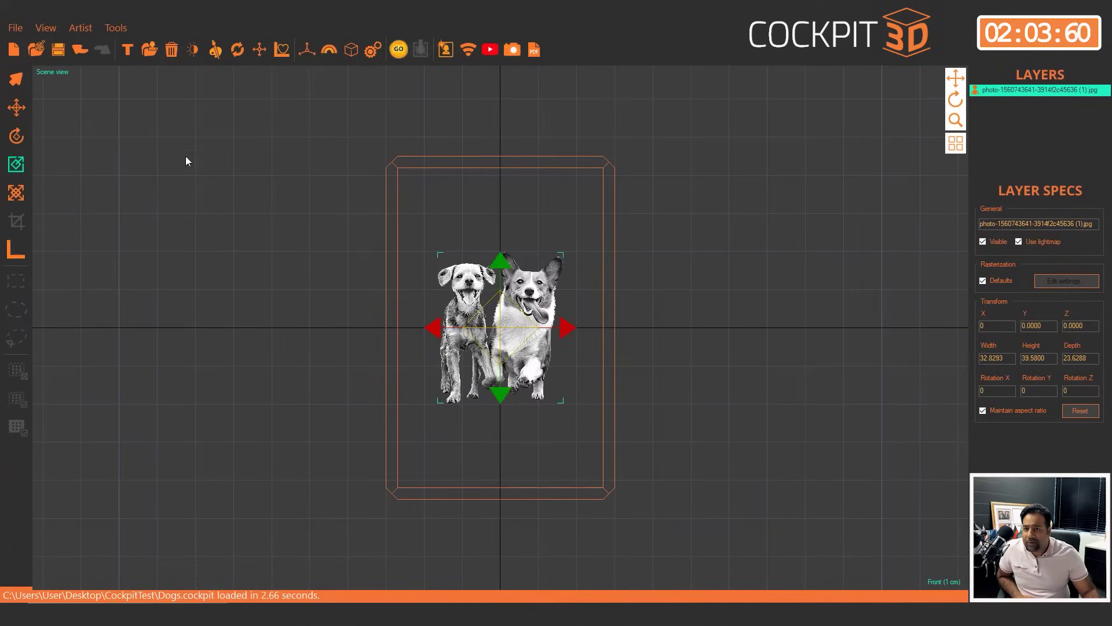
click(259, 52)
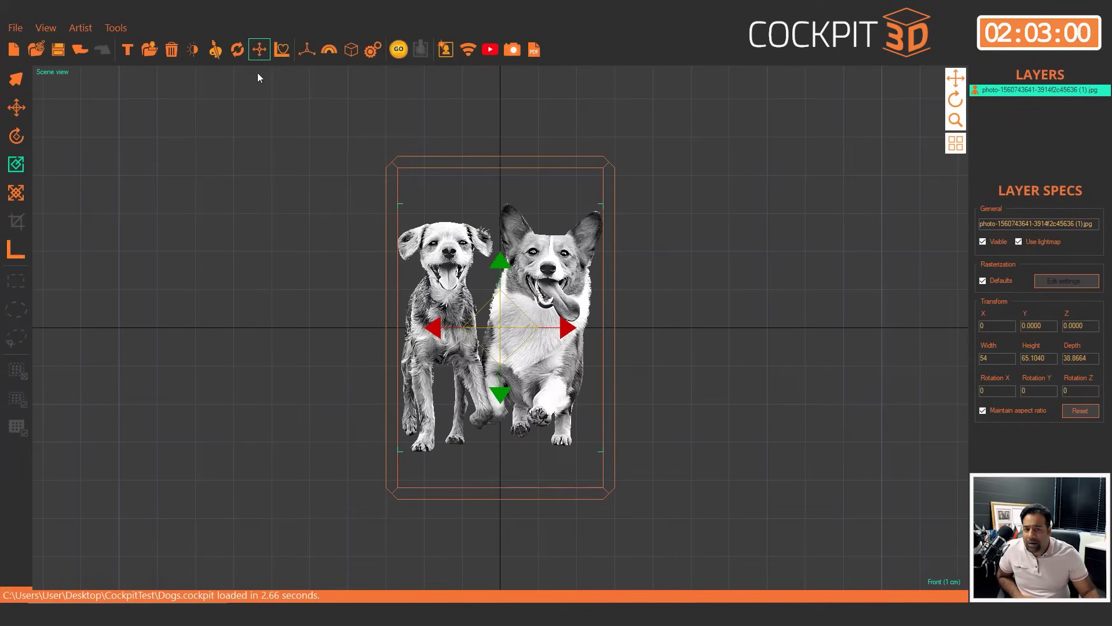
click(22, 116)
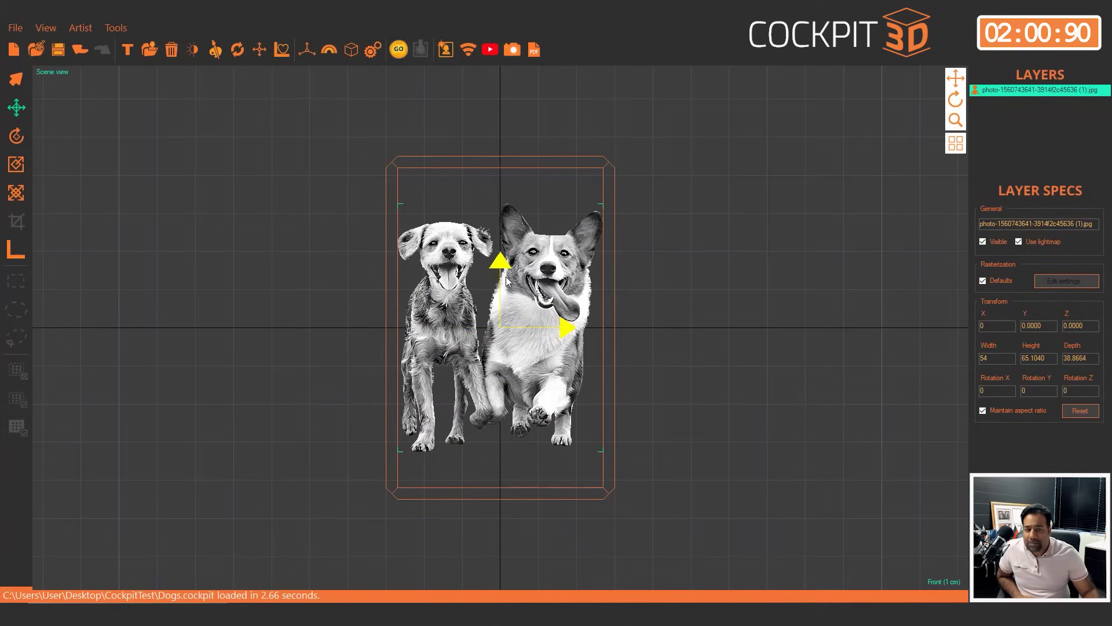
drag(501, 280, 502, 262)
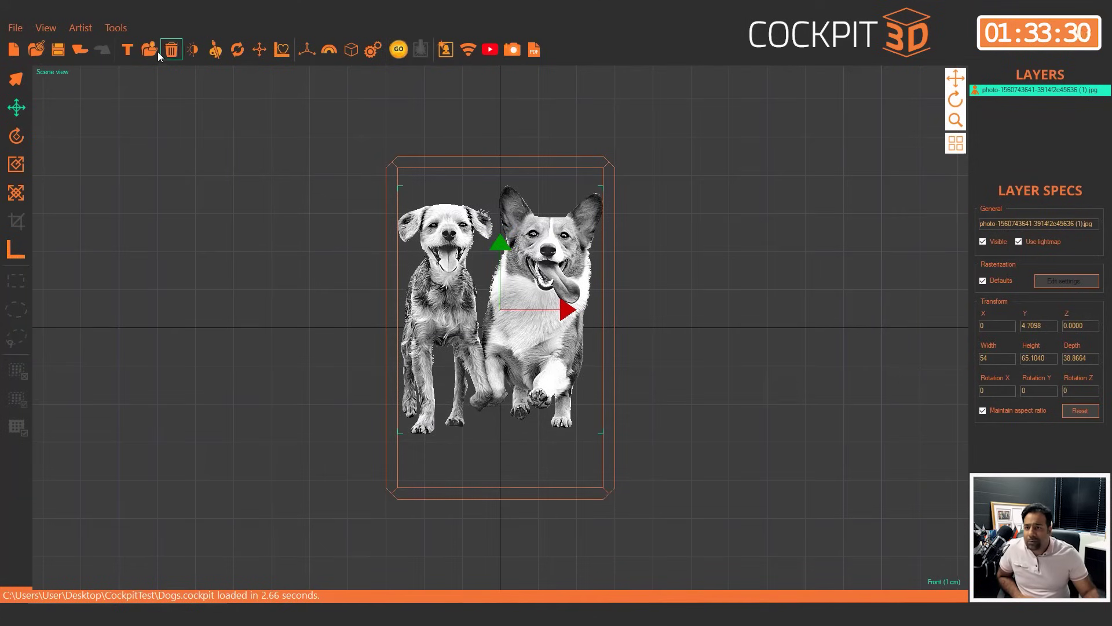
Add a 'Best Friends' text layer and move it below the dogs to Y -33.2723
click(128, 50)
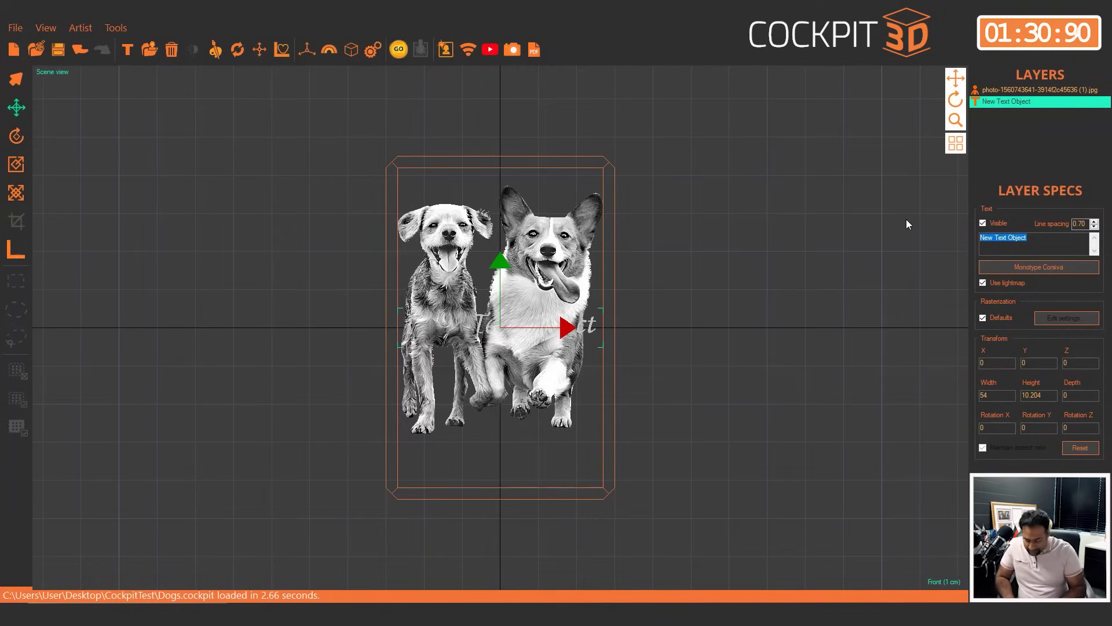
text(Best Friends)
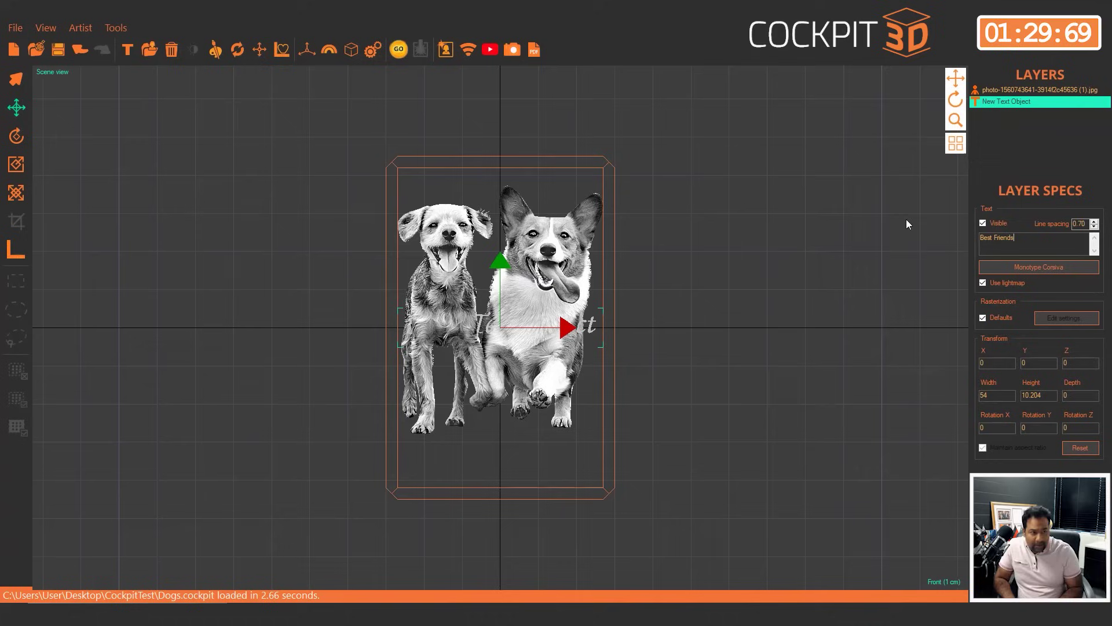
key(Tab)
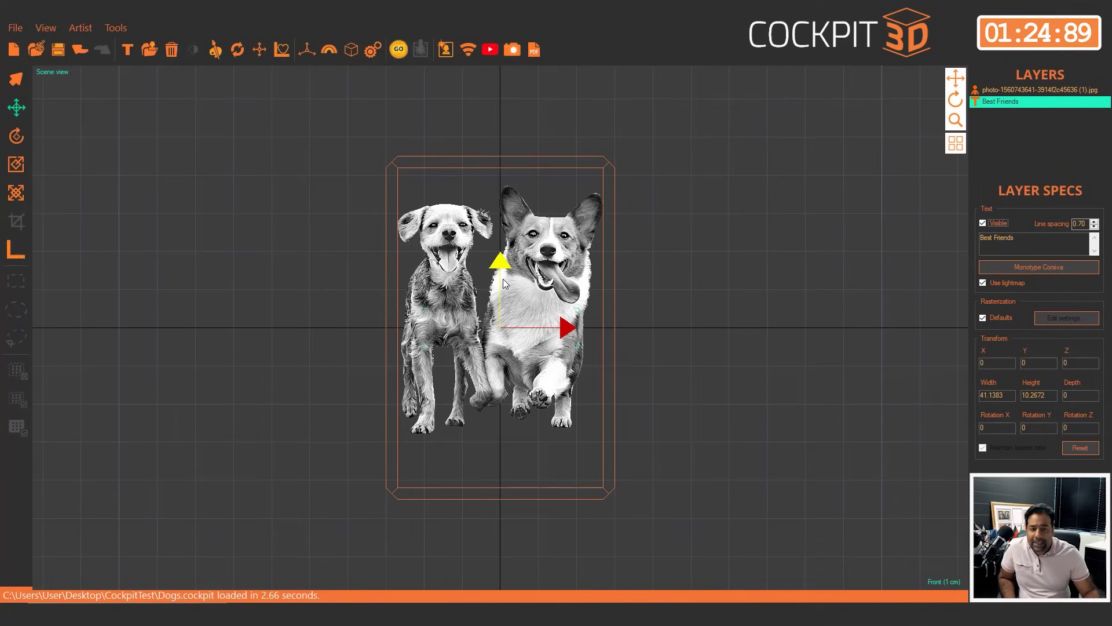
drag(503, 279, 503, 408)
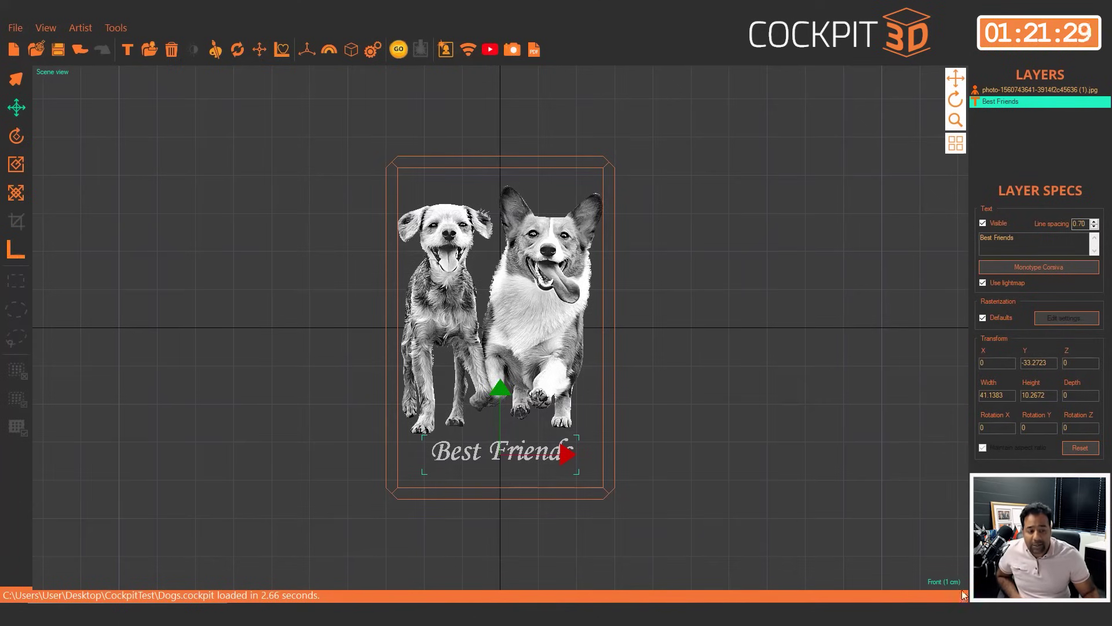
From the Left view, push the text forward to Z 25.0682, then return to Front view
click(947, 581)
click(956, 535)
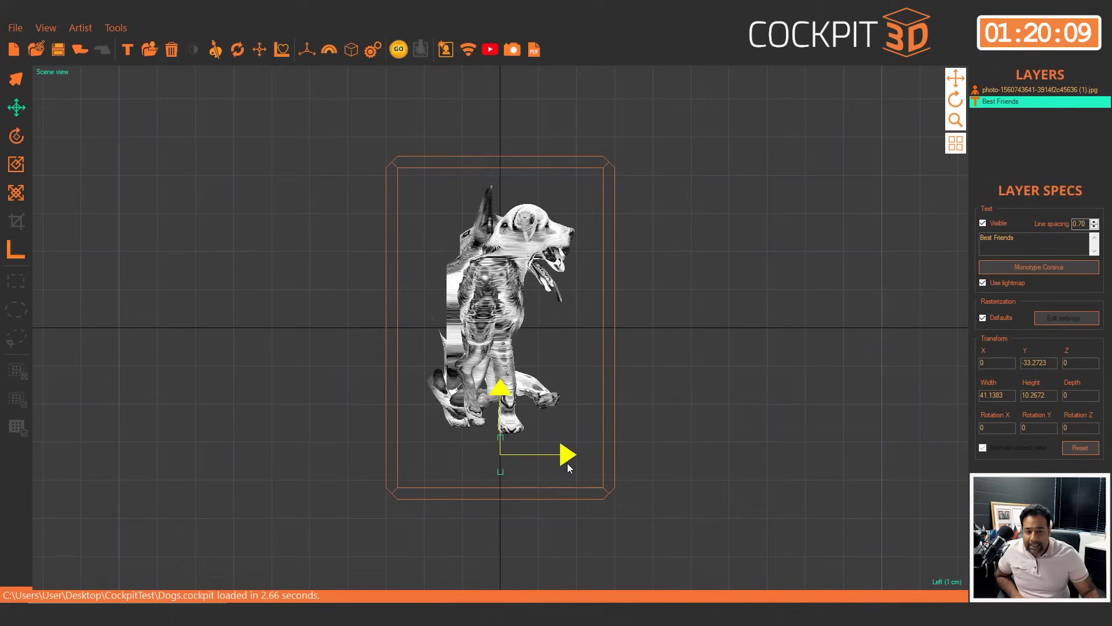
drag(565, 461, 660, 461)
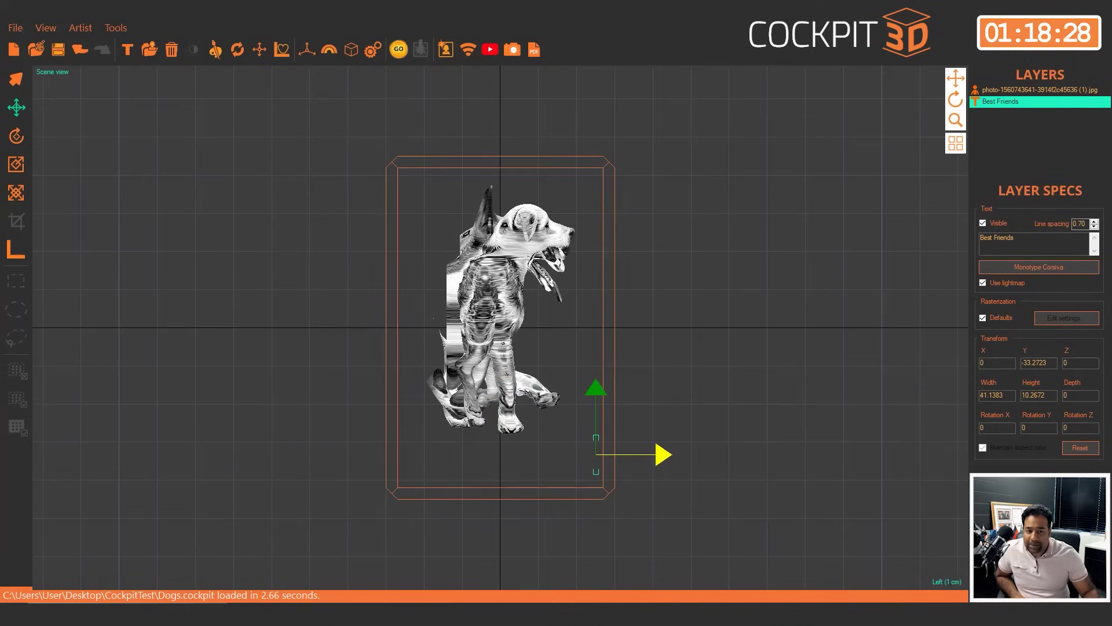
click(949, 581)
click(960, 507)
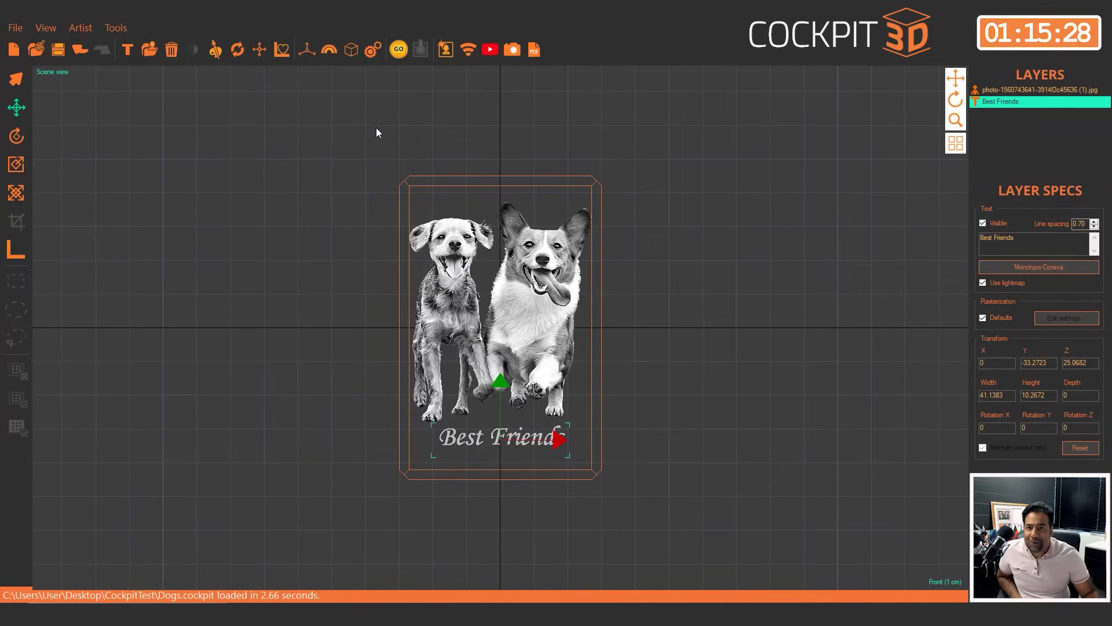
Change the default geometry rasterizer type to Projection in Scene settings, save and apply
click(373, 51)
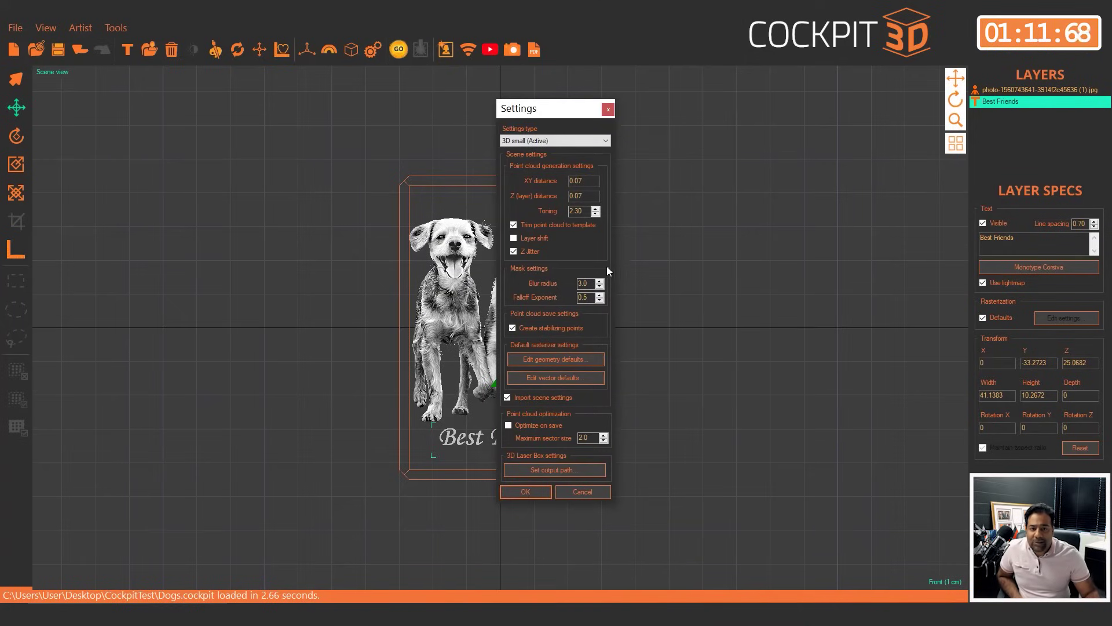
click(564, 357)
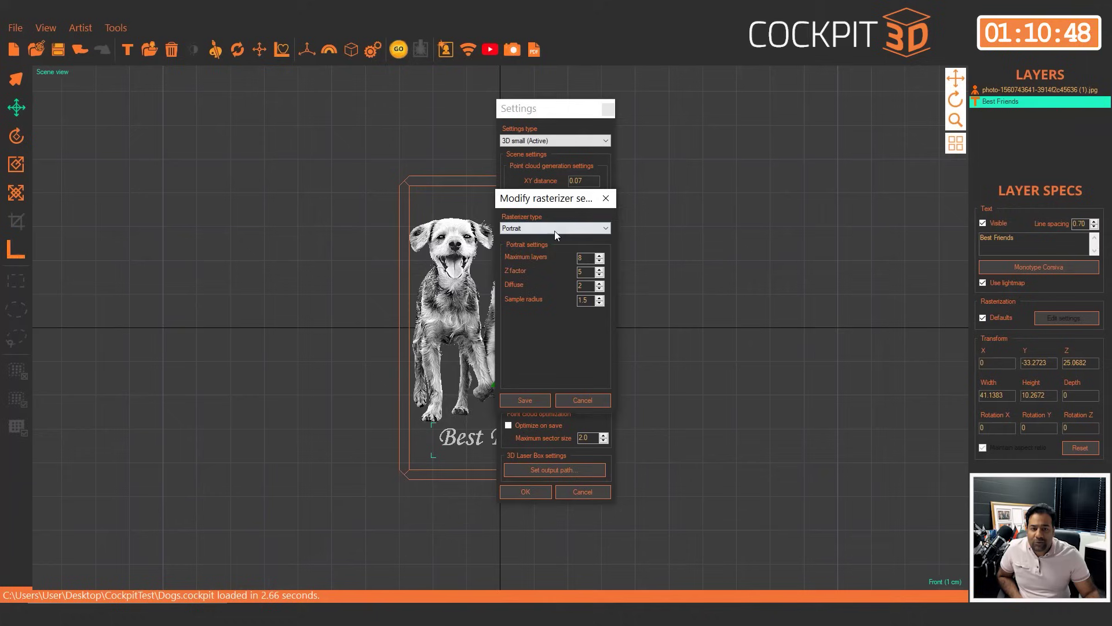
click(555, 229)
click(527, 239)
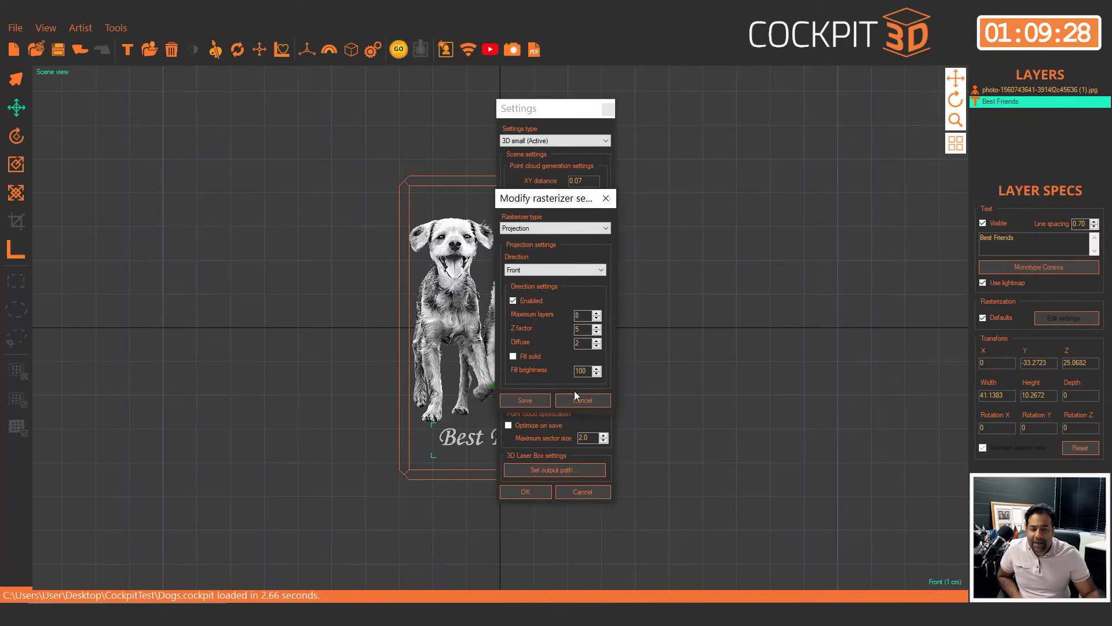
click(540, 401)
click(524, 489)
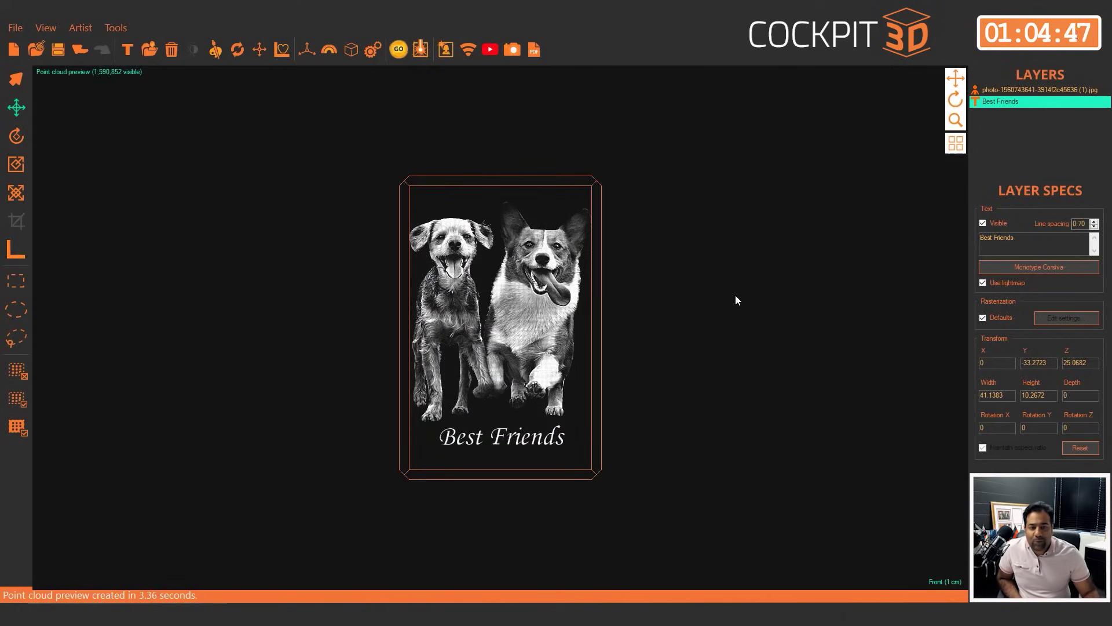
Zoom in and spin the crystal in the rotating Orthographic view to inspect the point cloud
scroll(735, 295, up, 2)
scroll(737, 297, up, 1)
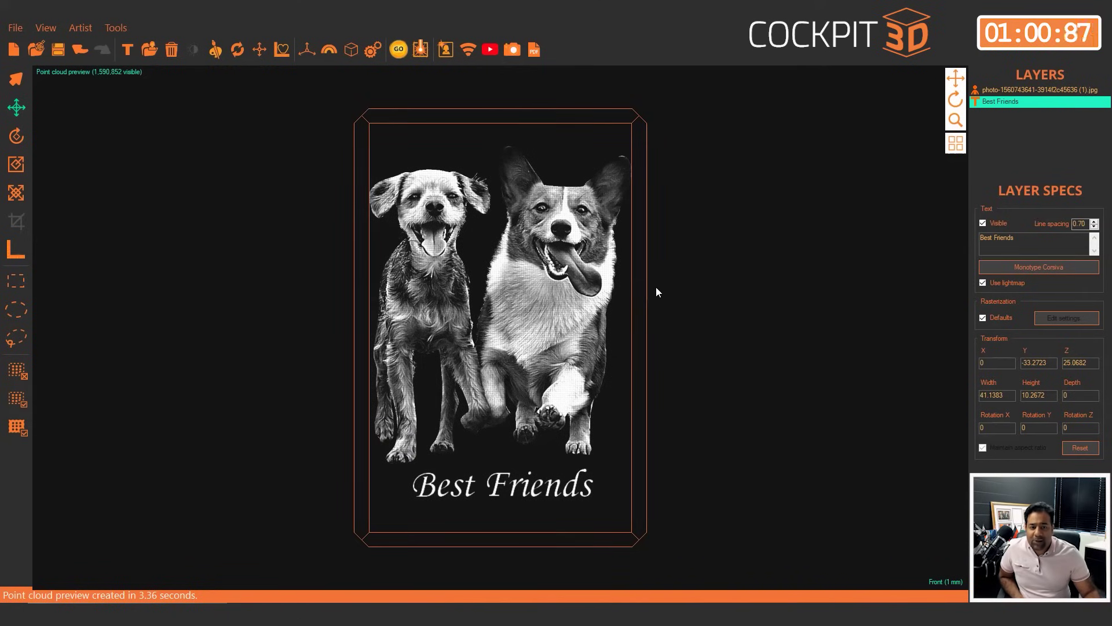
click(957, 101)
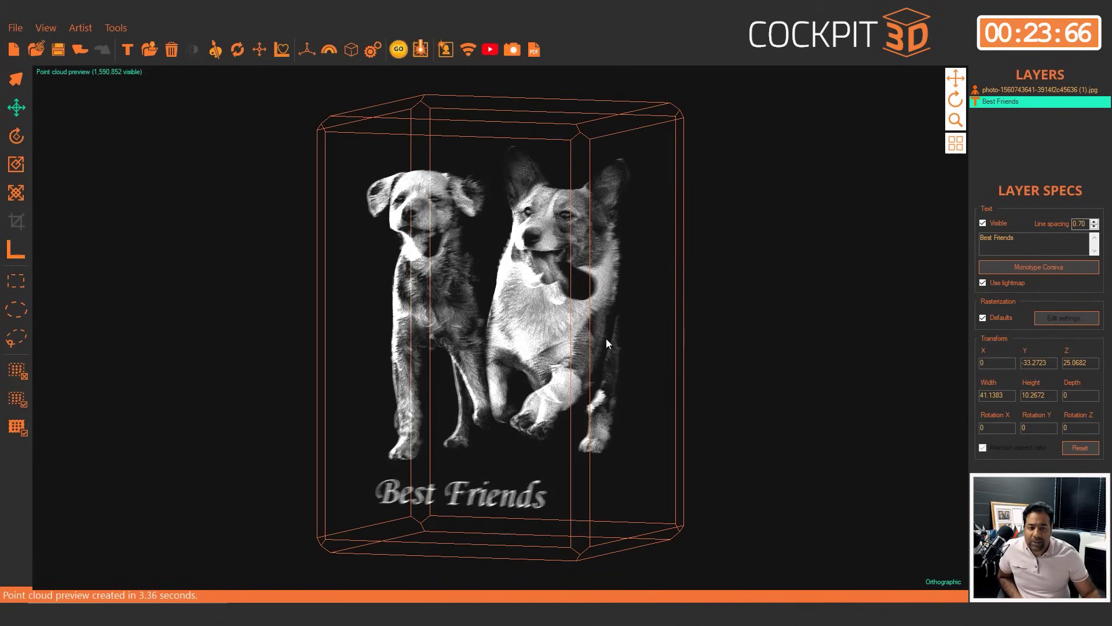
Set the default geometry rasterizer to Portrait with sample radius 1.5 and save it
click(374, 51)
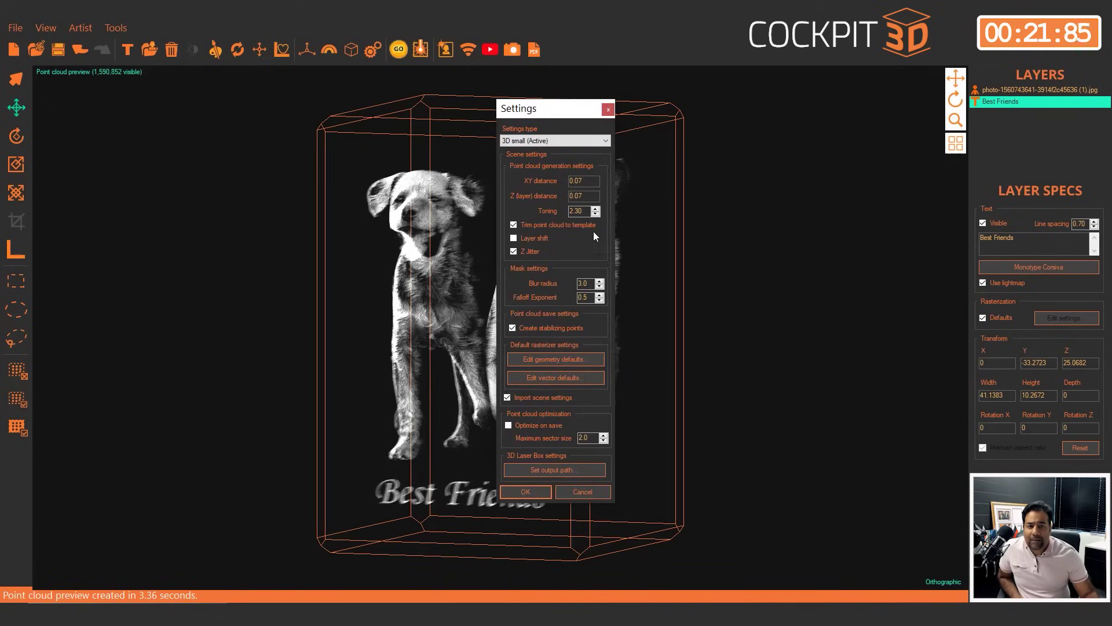
click(582, 360)
click(563, 228)
click(526, 254)
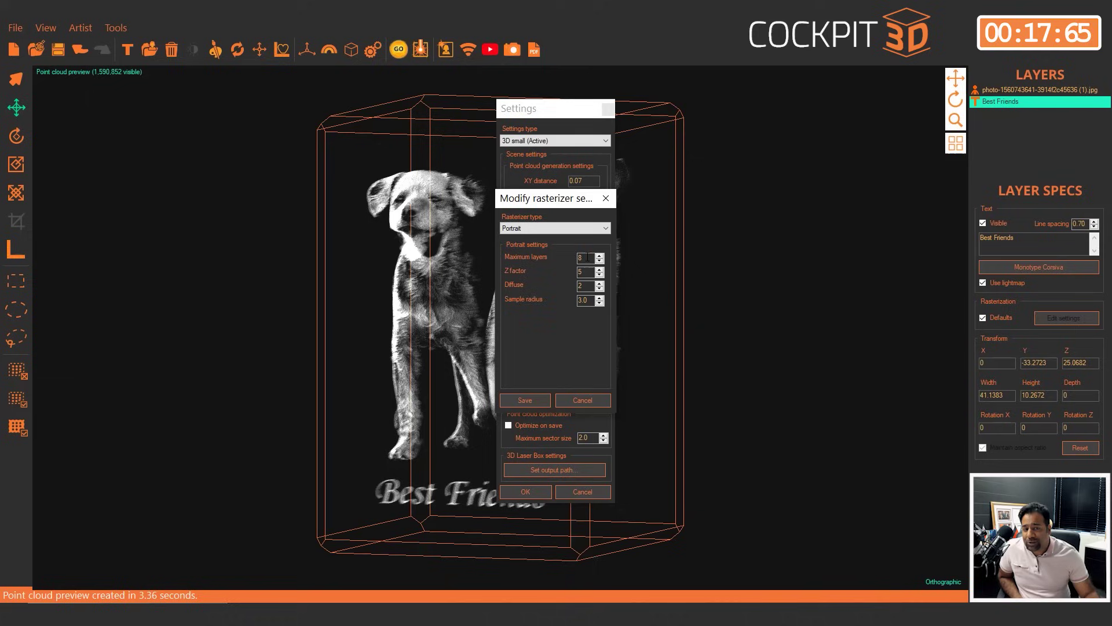
double_click(585, 300)
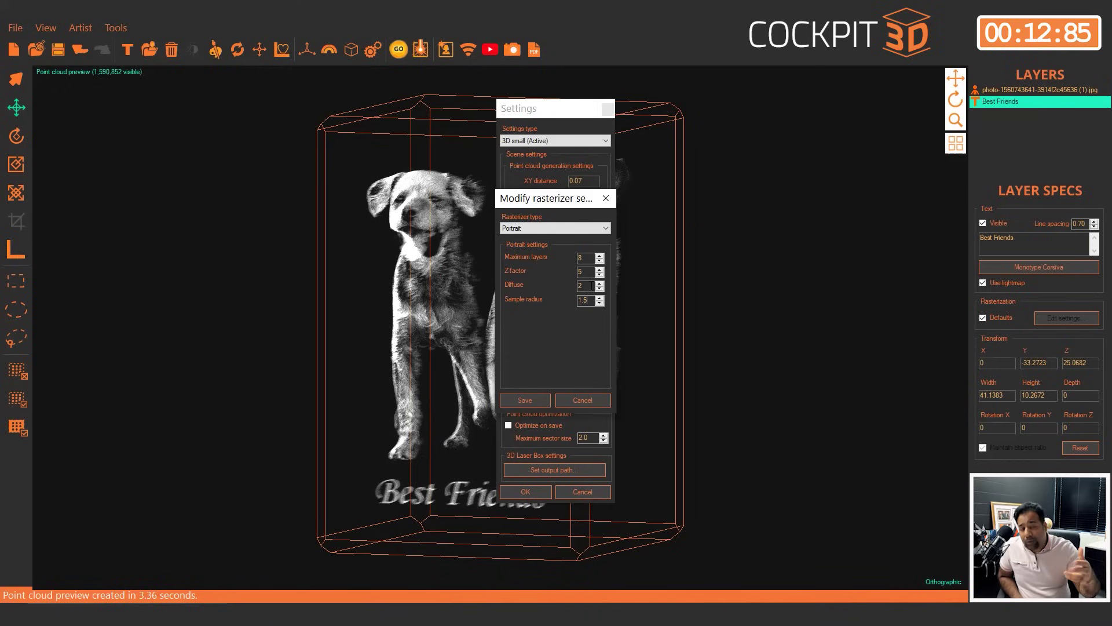
click(536, 400)
Apply the settings, turn the crystal to an angle, and rasterize the scene with GO
click(537, 492)
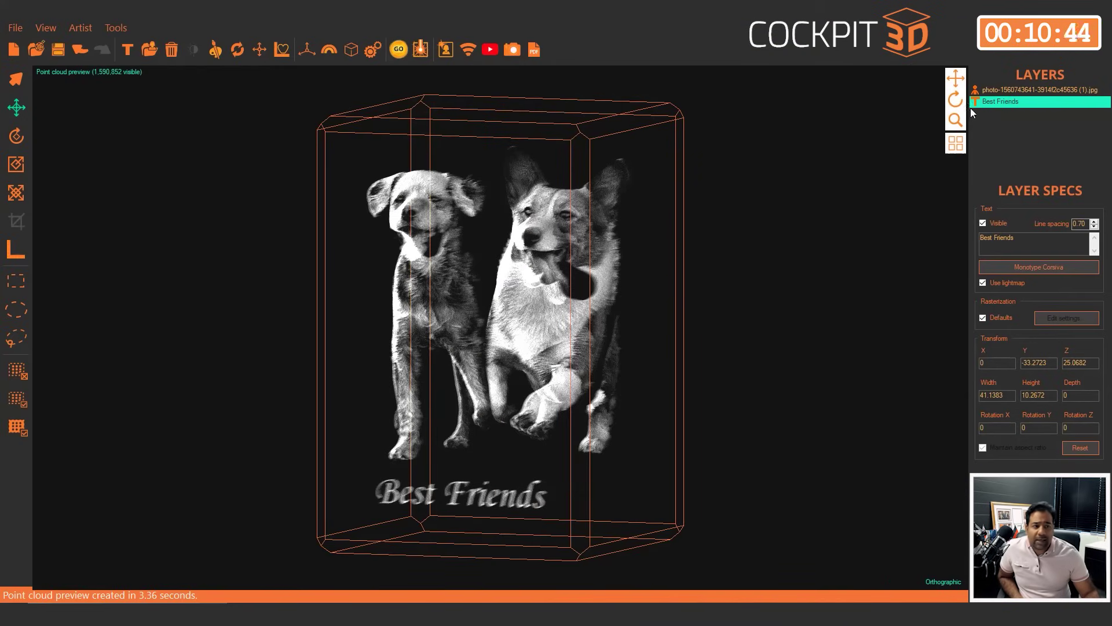
drag(960, 97, 938, 98)
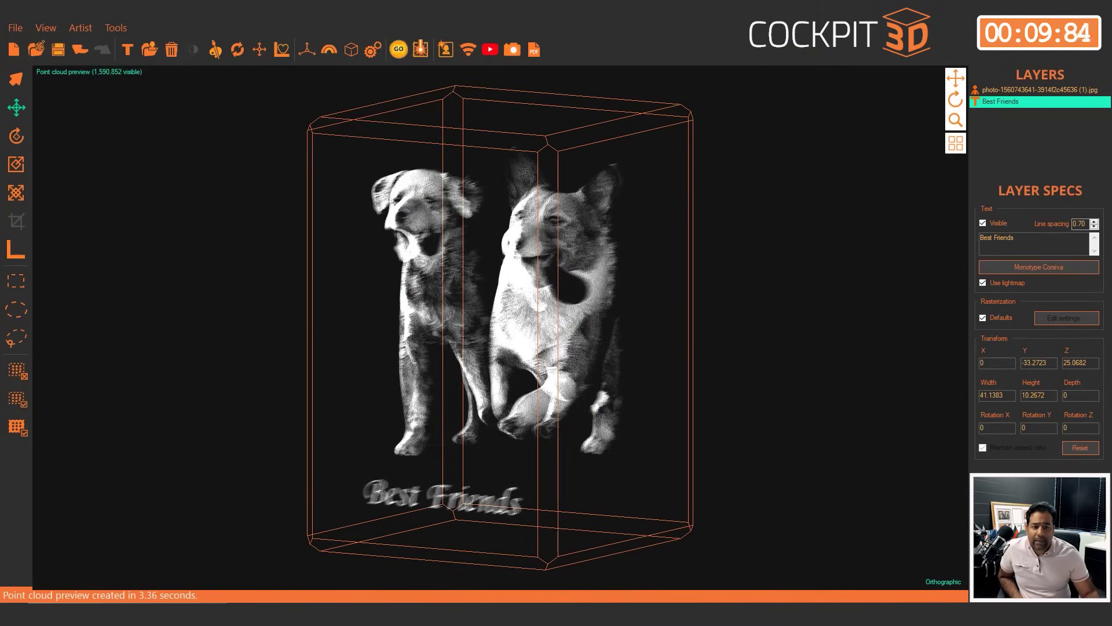
click(399, 49)
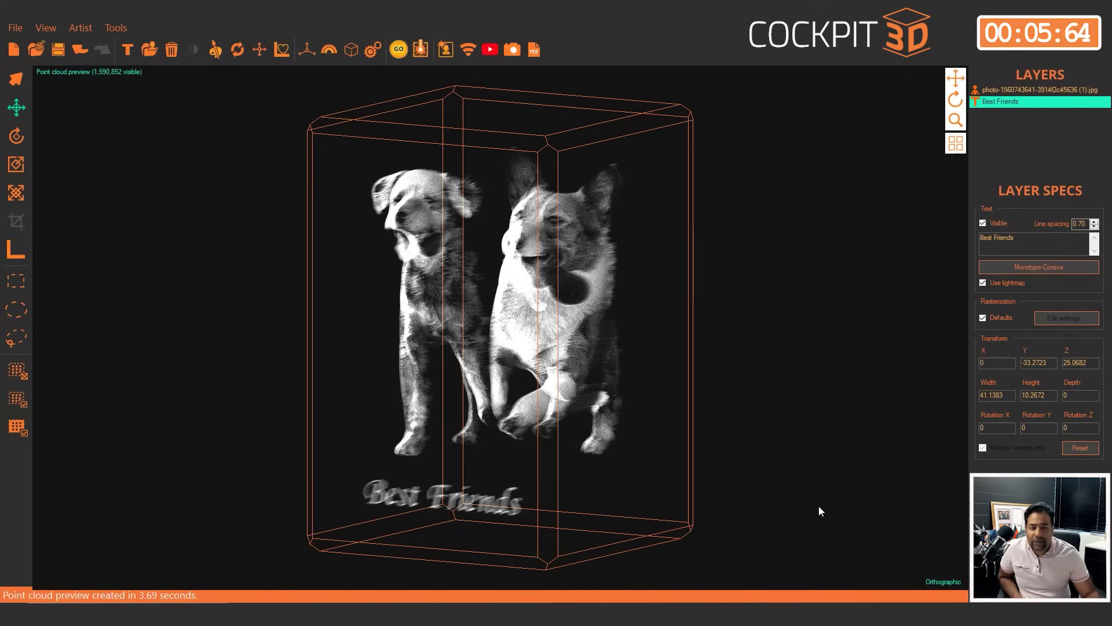
Return to the Front view and save the point cloud as CAD point cloud (*.cad)
click(947, 578)
click(950, 506)
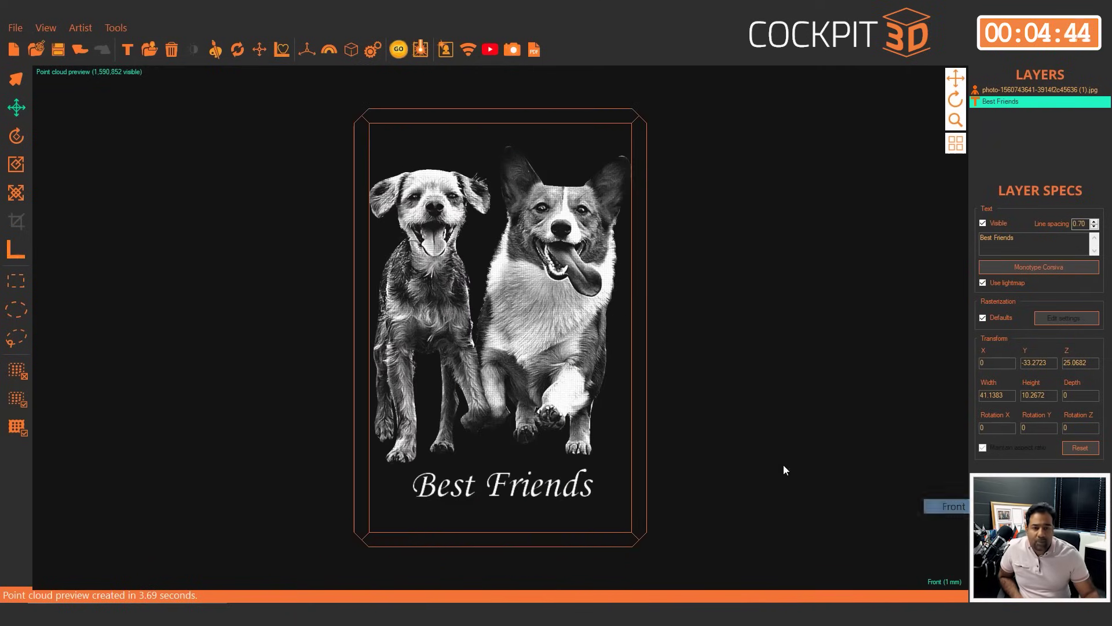
click(425, 50)
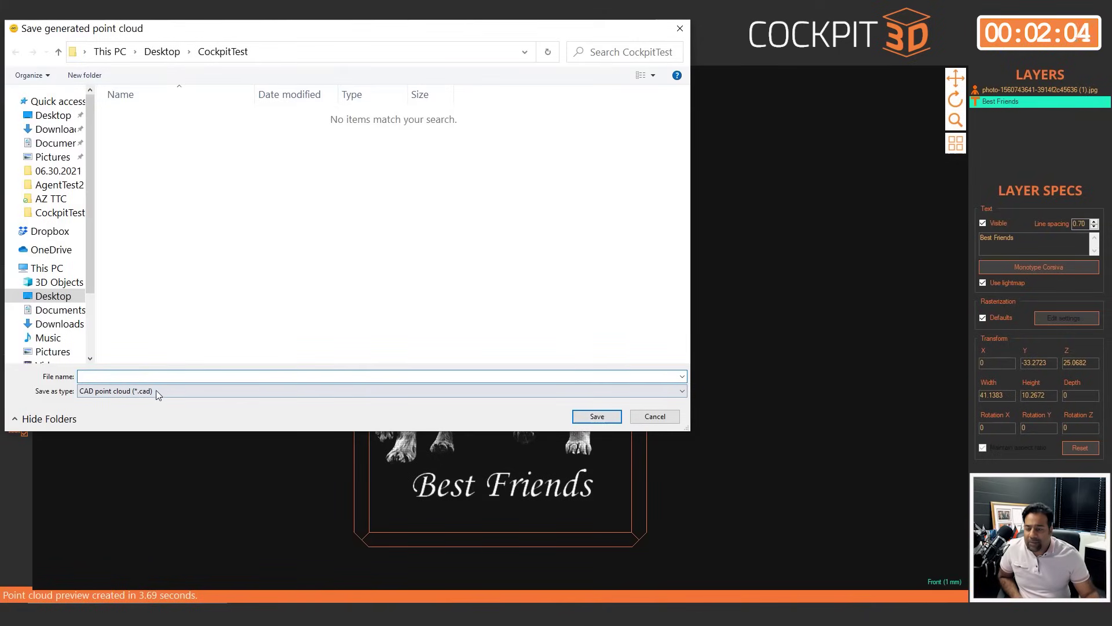
click(159, 393)
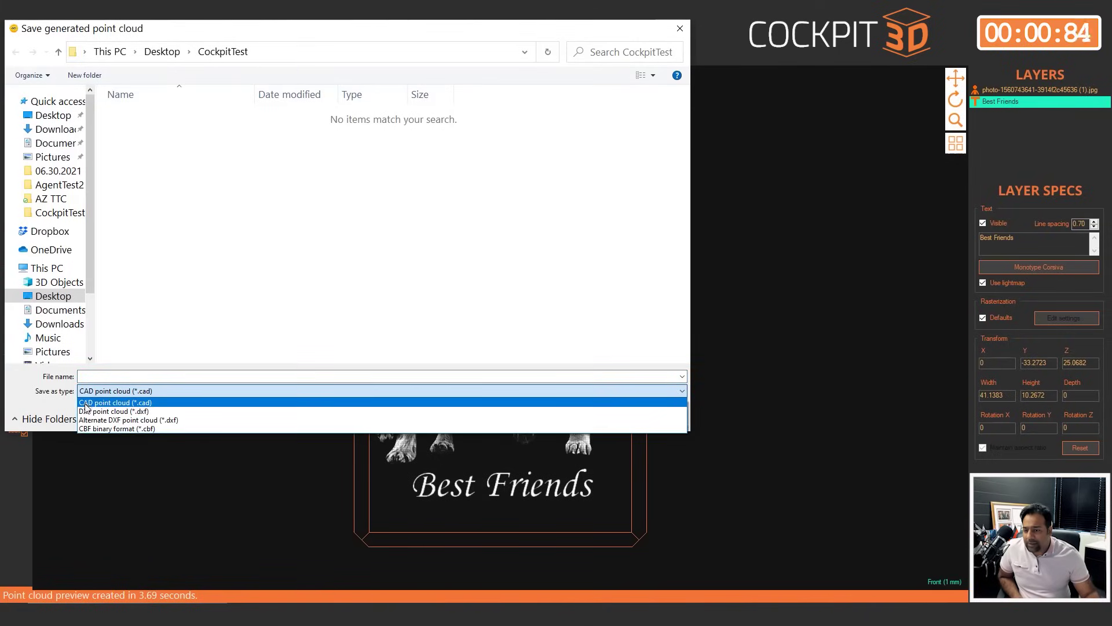
click(49, 404)
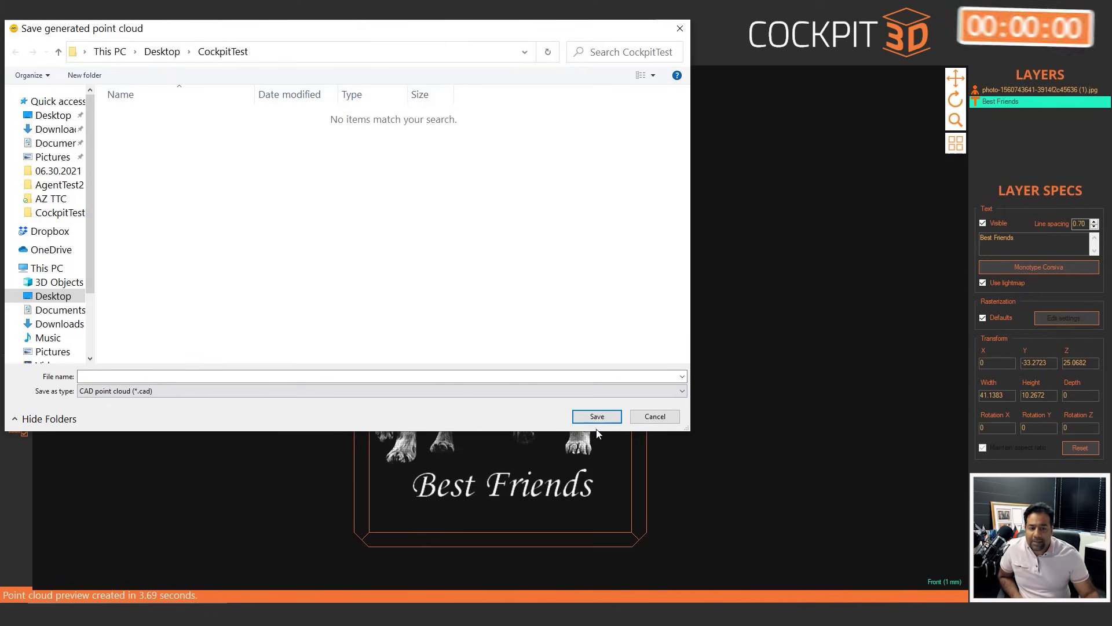